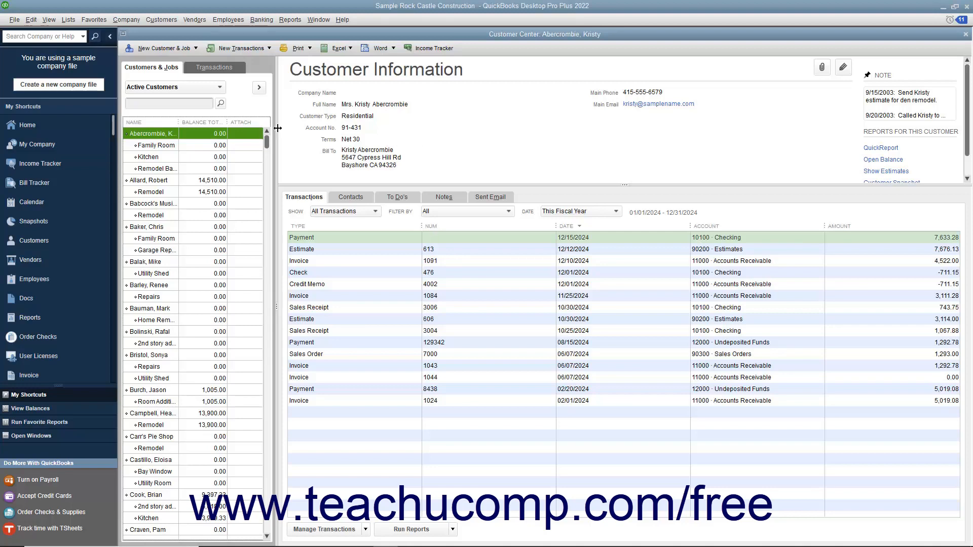
Browse the customers and jobs list, view the first customer's Family Room job and customer information, and close the Customer Center
click(171, 69)
scroll(202, 242, down, 5)
scroll(202, 241, up, 5)
click(167, 146)
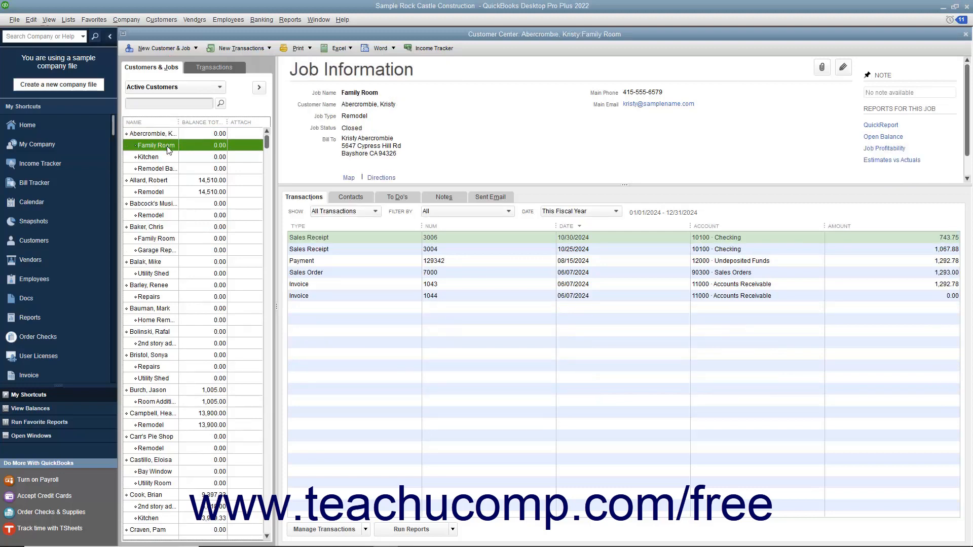
click(165, 135)
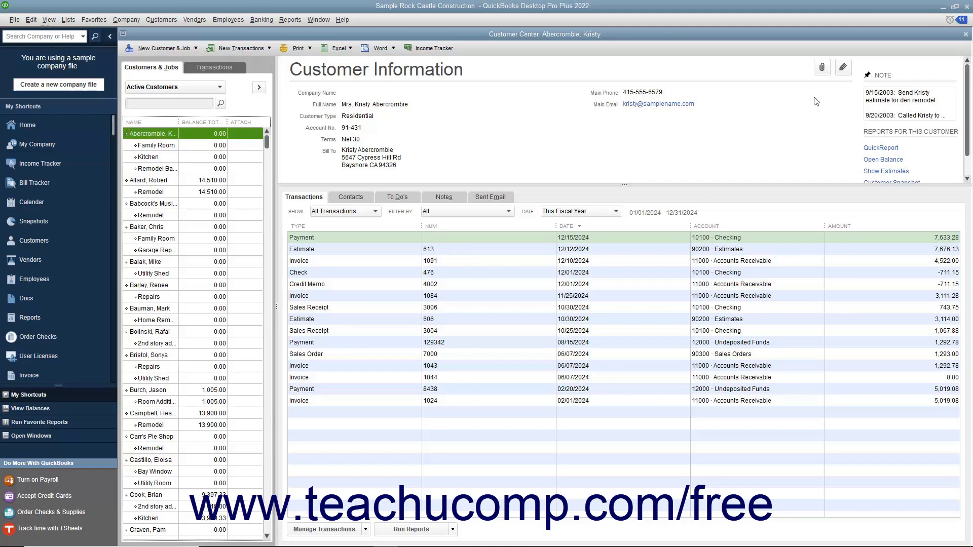
click(965, 34)
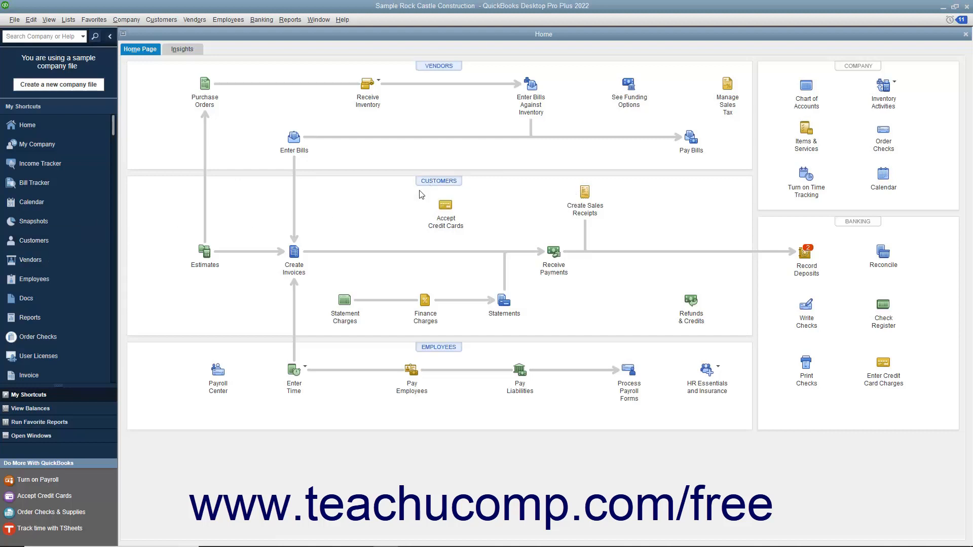
Open the Customer Center and start a new customer record, entering the customer's name
click(162, 20)
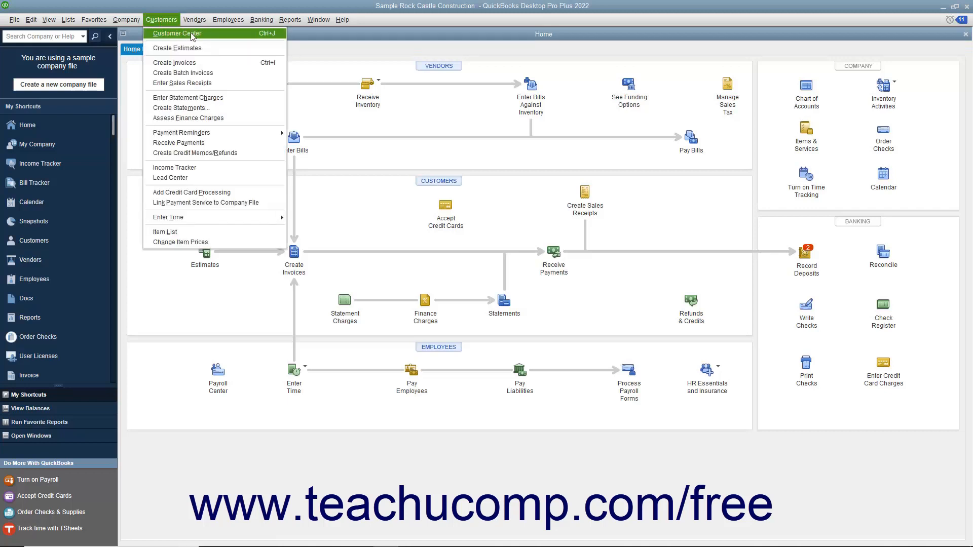
click(241, 36)
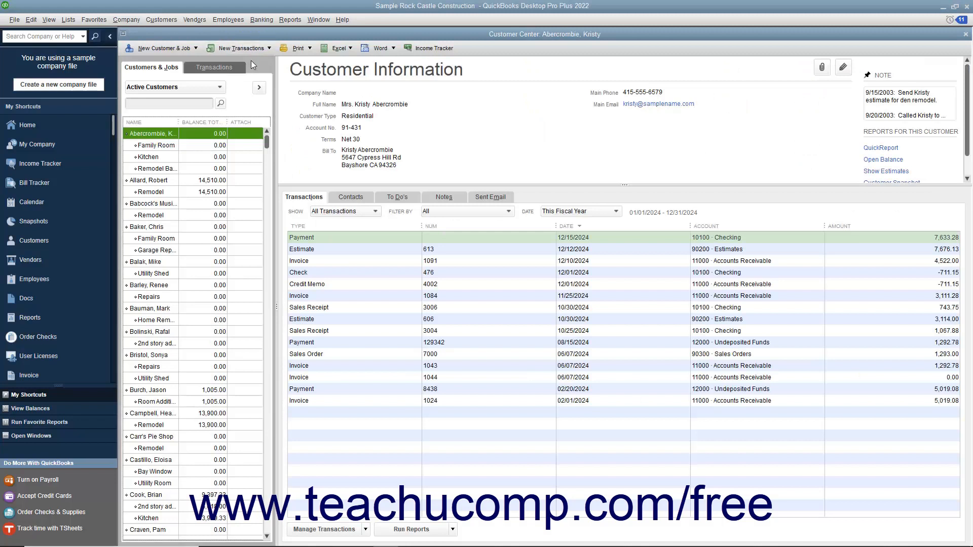
click(175, 49)
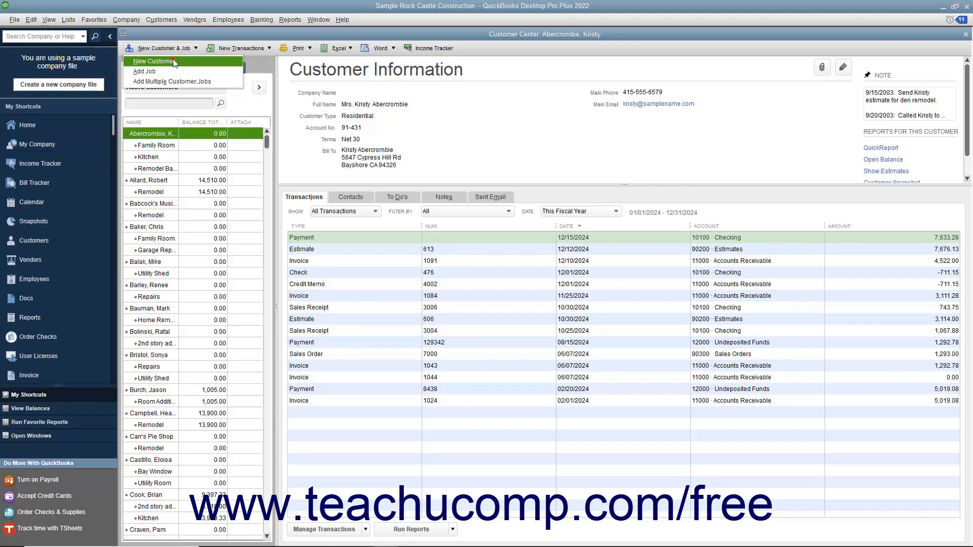
click(173, 61)
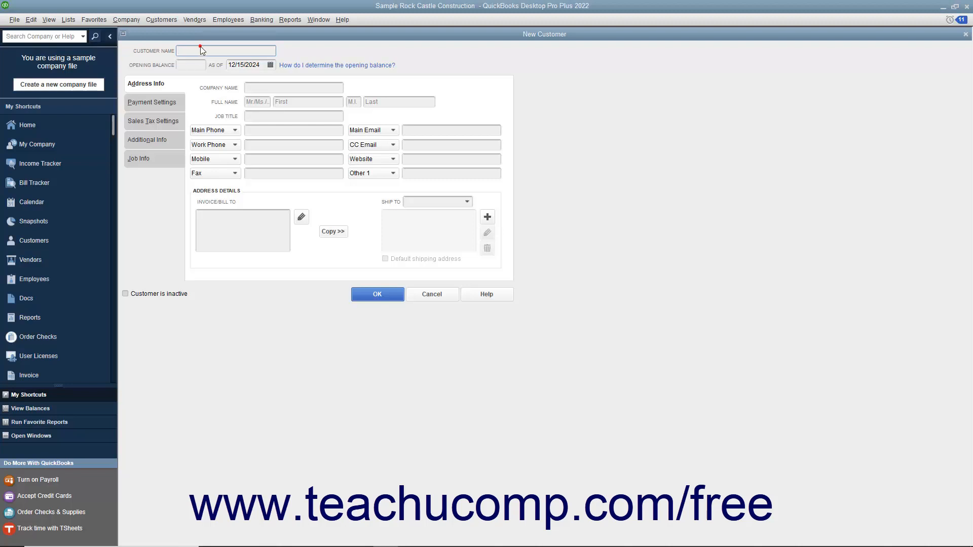
text(Doe, Jon)
Leave the opening balance and company name blank and enter the customer's full name with the title Mr
click(192, 64)
click(270, 65)
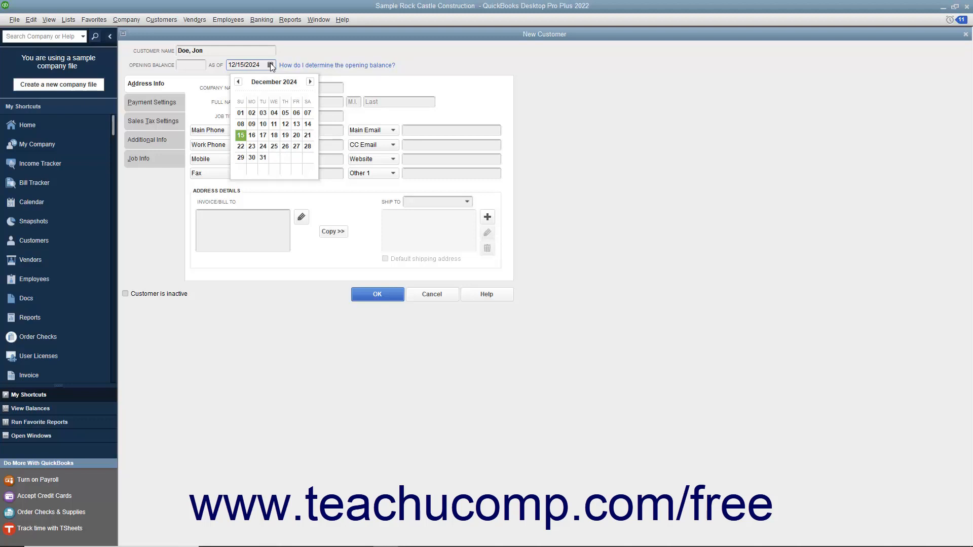
click(201, 65)
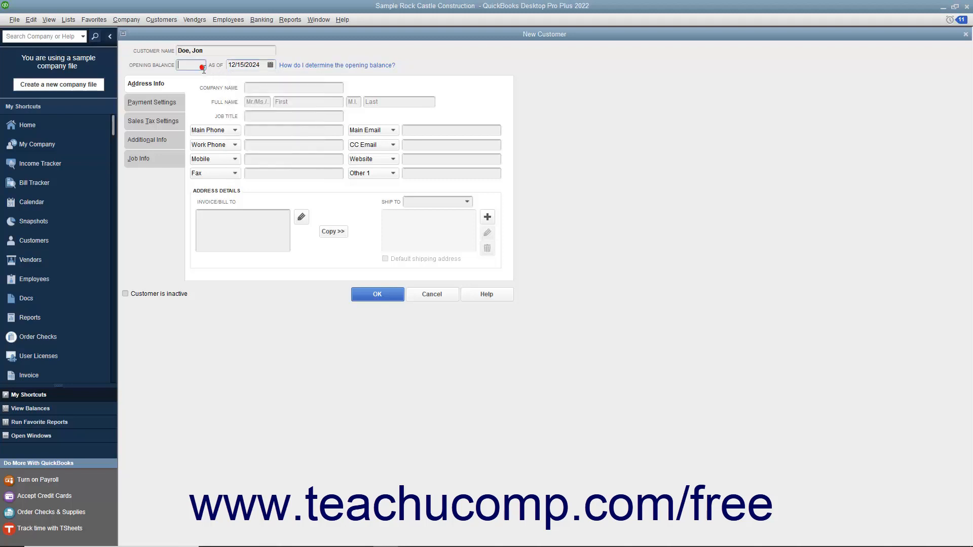
click(163, 88)
click(254, 88)
click(252, 100)
text(Mr.)
click(248, 116)
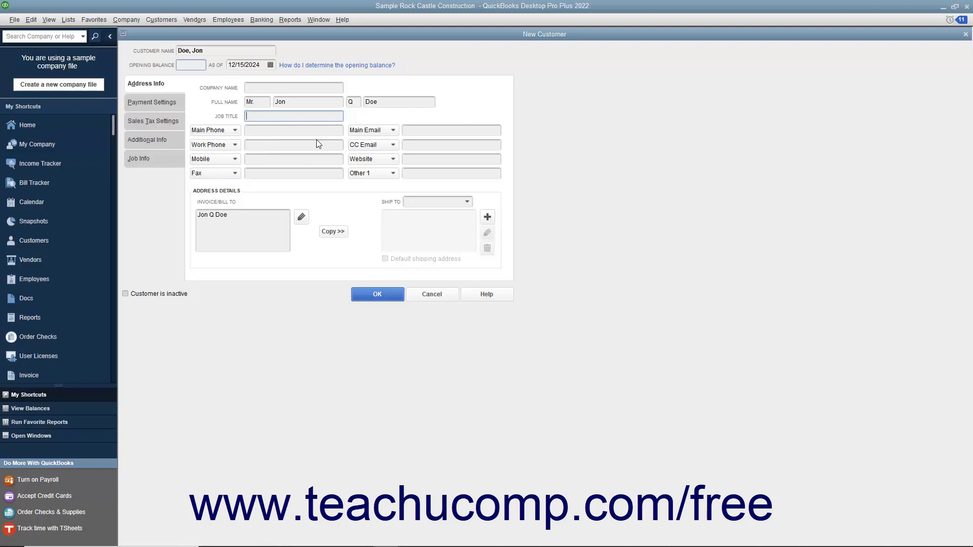
Keep the Main Phone label for the first contact field and enter the customer's main phone number
click(234, 131)
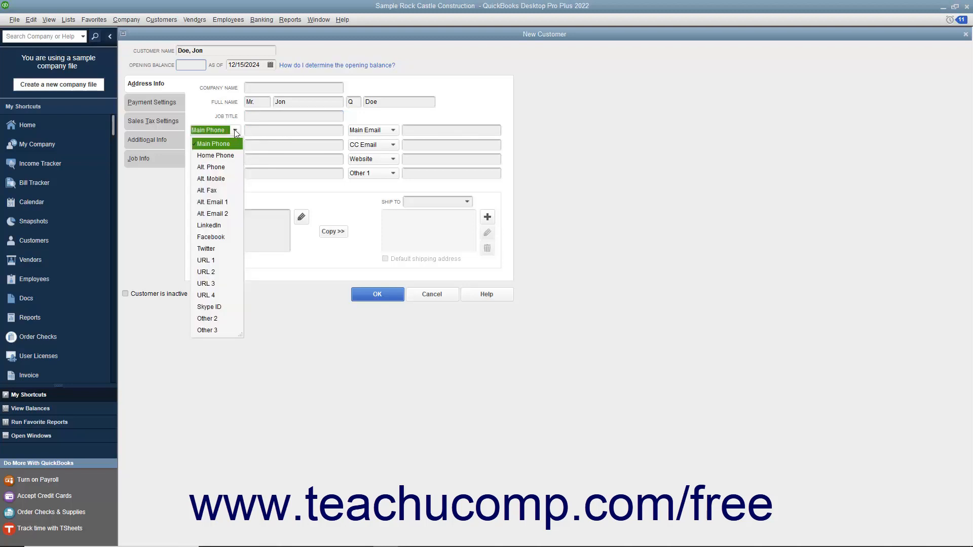
click(234, 131)
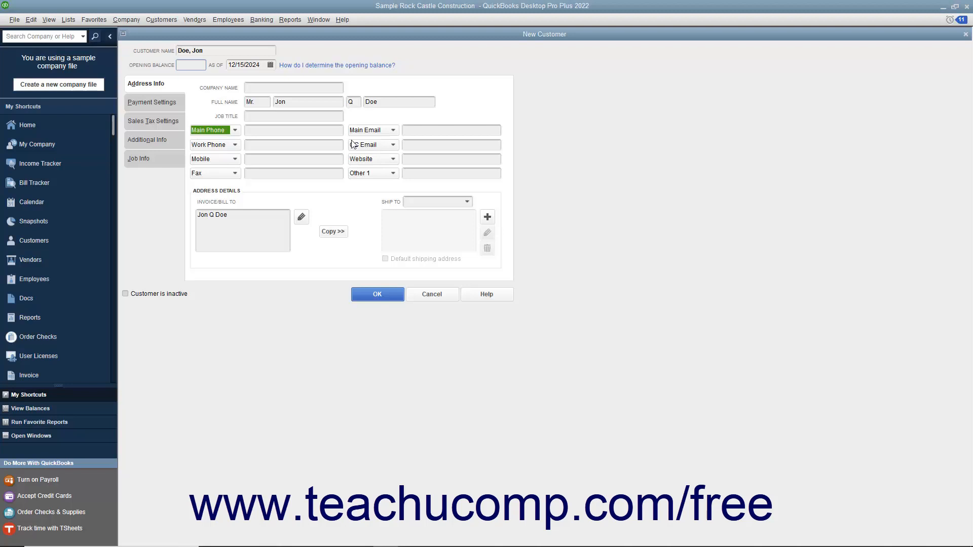
click(235, 131)
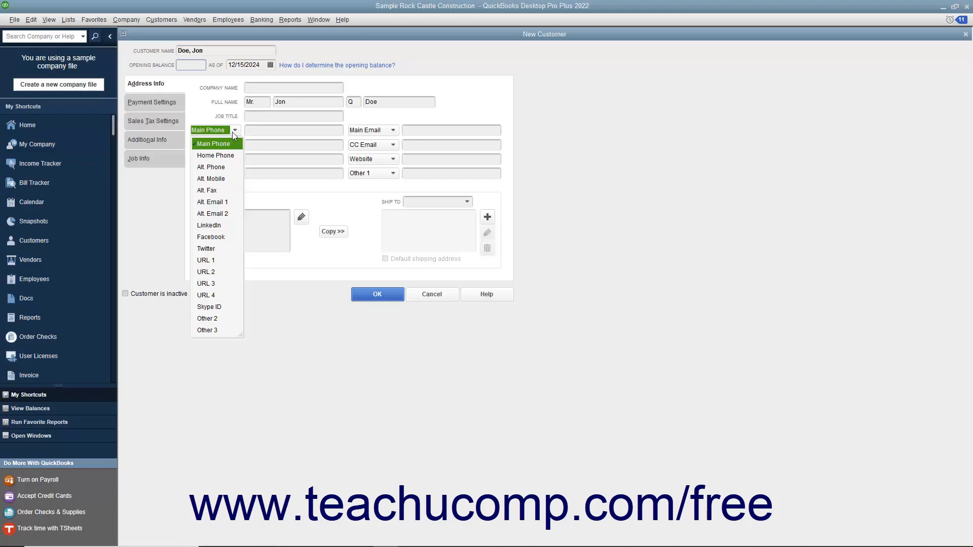
click(232, 132)
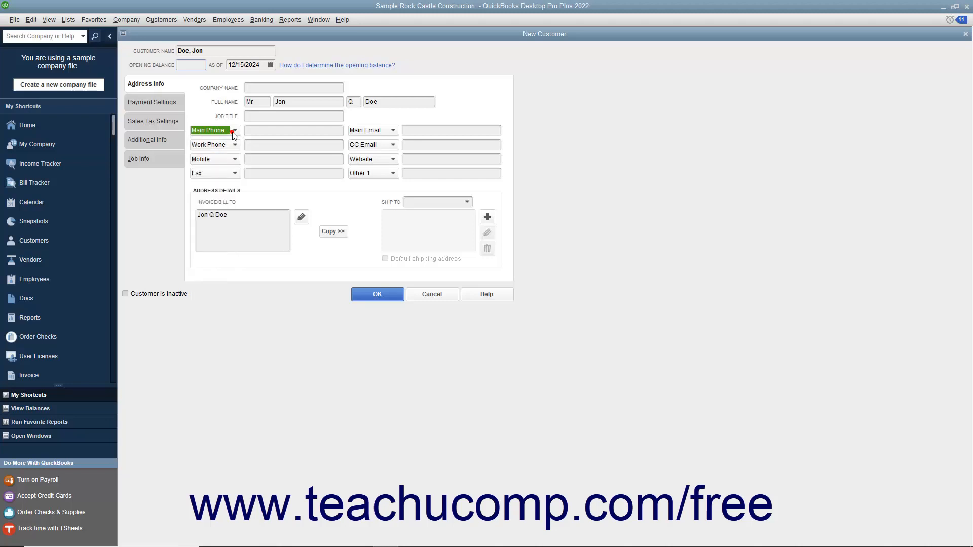
click(265, 134)
text((800)
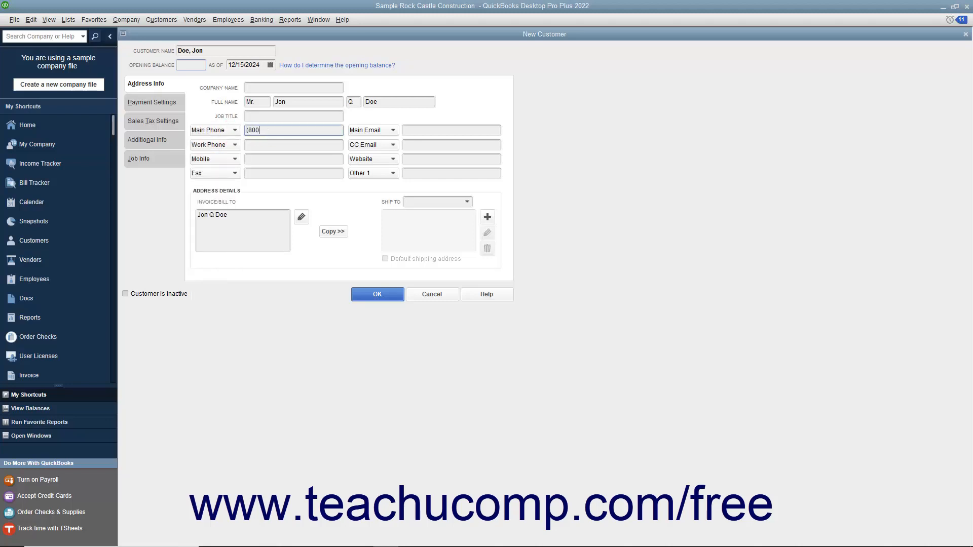
text() 111-2222)
Fill in the billing street address, city, state and ZIP code, and copy it as the default shipping address Ship To 1
click(205, 226)
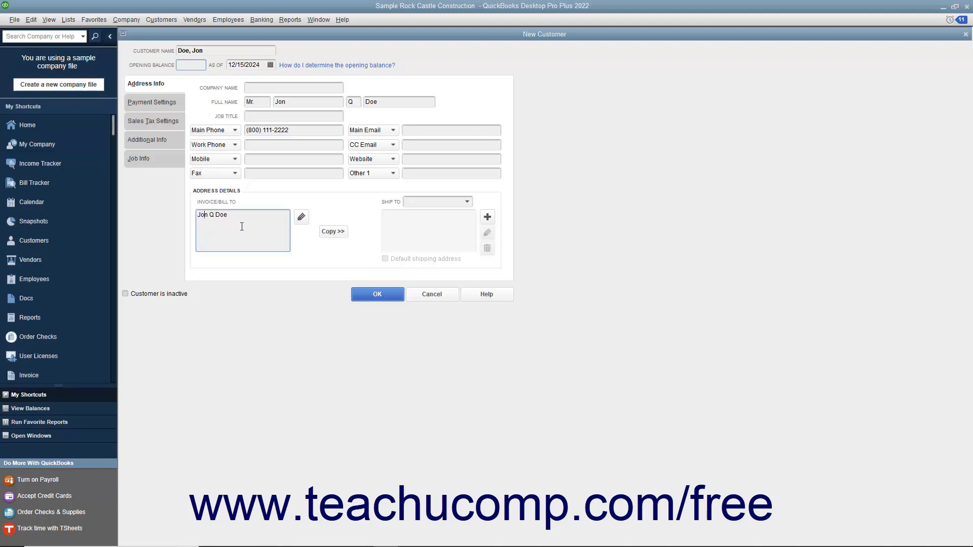
click(297, 220)
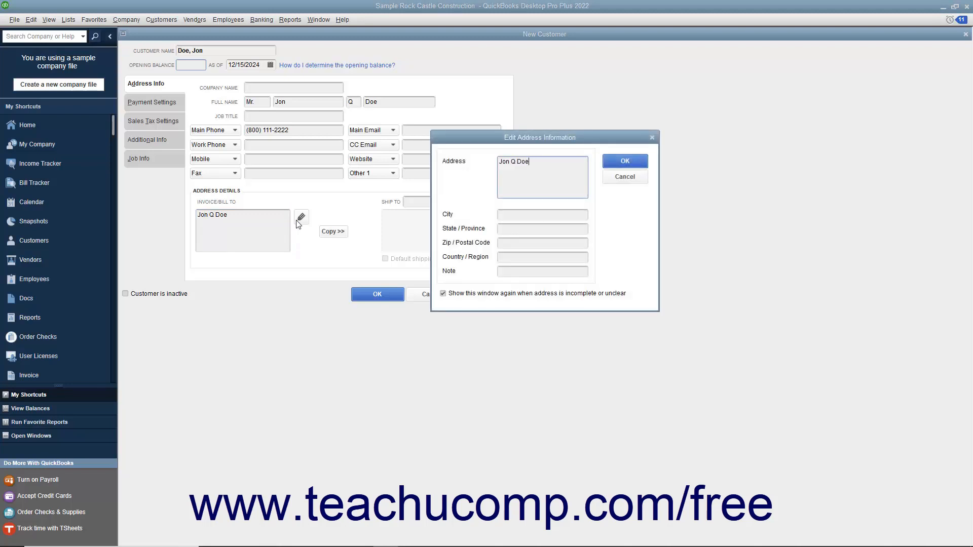
key(Return)
text(100 Main St.)
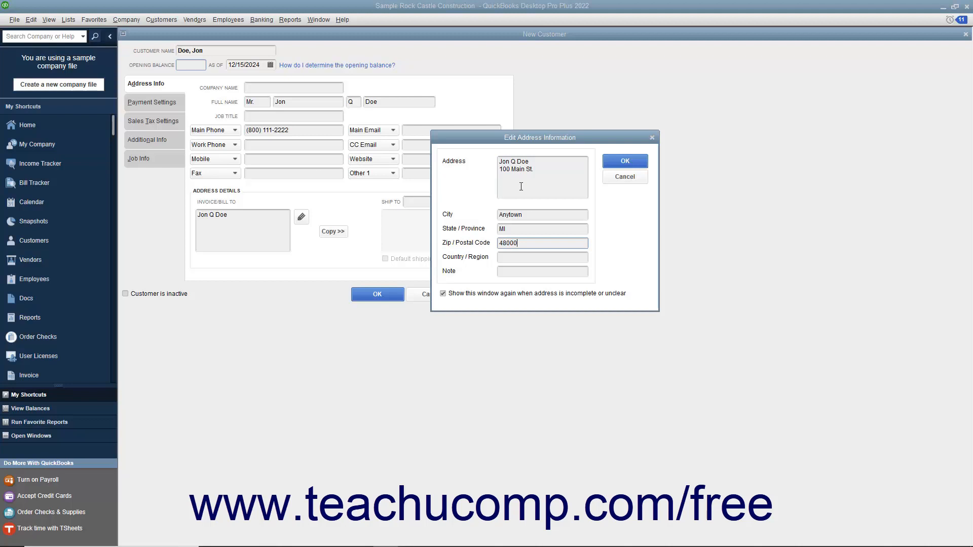
click(608, 160)
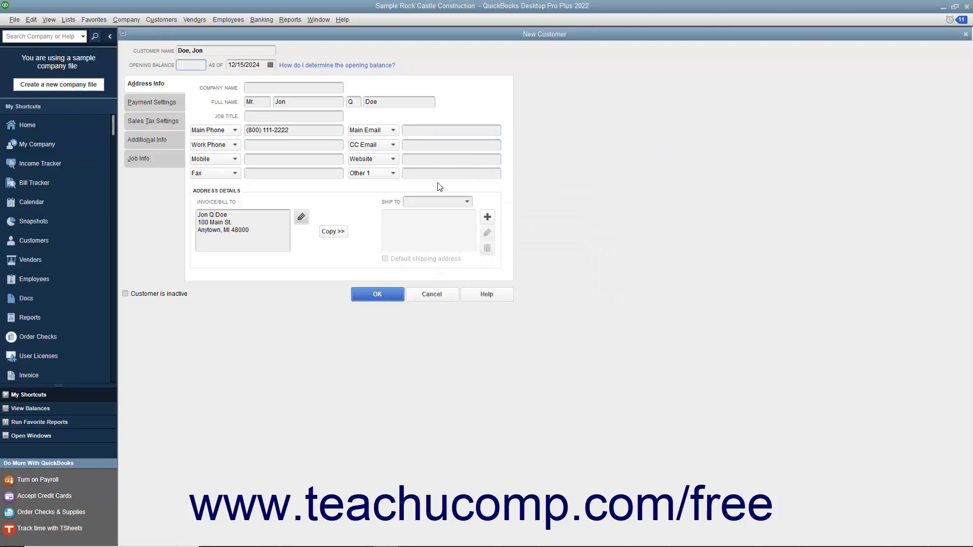
click(333, 232)
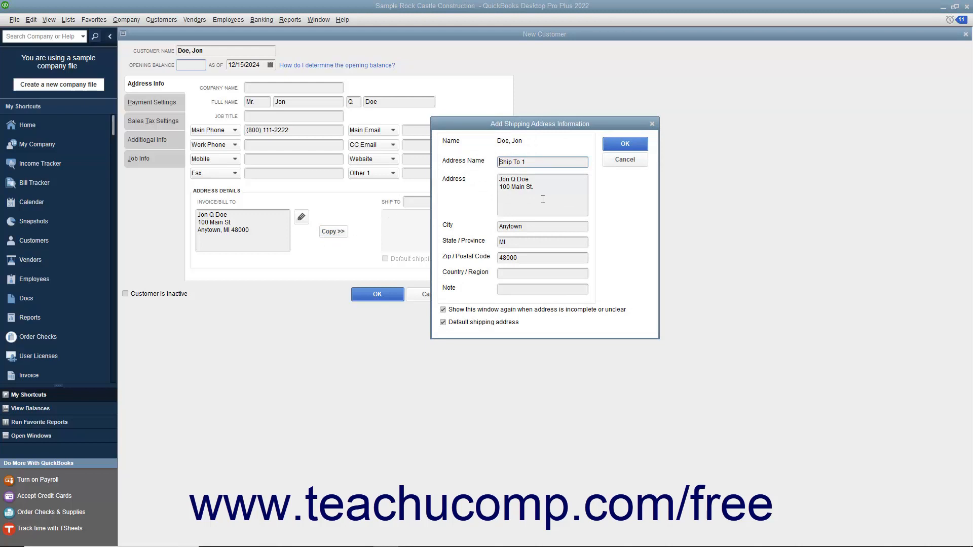
click(636, 144)
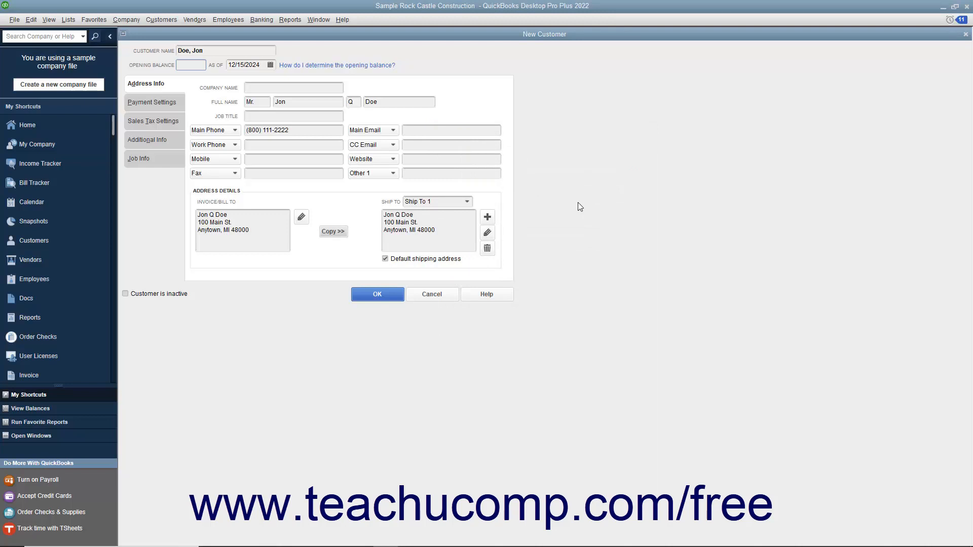
Add a second, non-default shipping address named Alt Ship with the customer's name, street, city, state and ZIP code
click(487, 217)
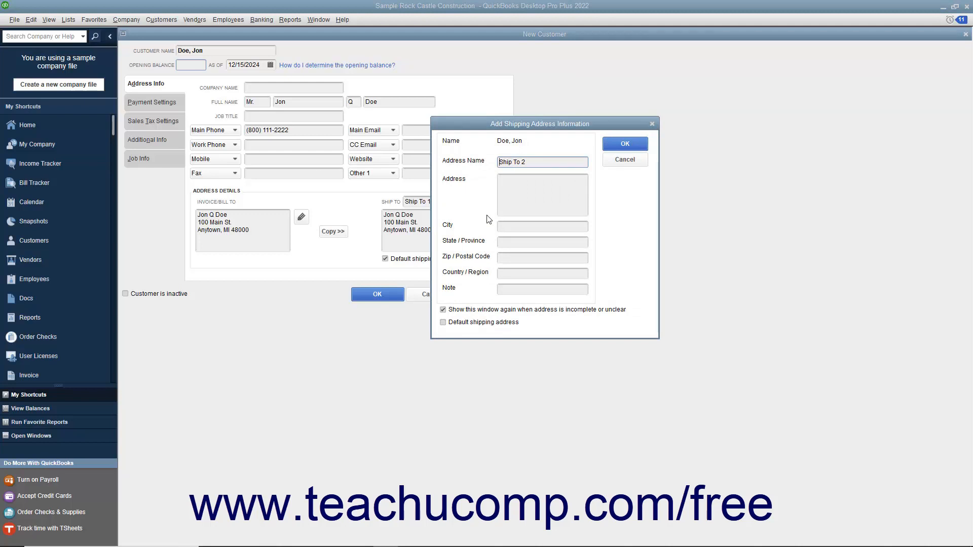
drag(532, 163, 476, 167)
text(Alt Ship)
key(Tab)
click(500, 226)
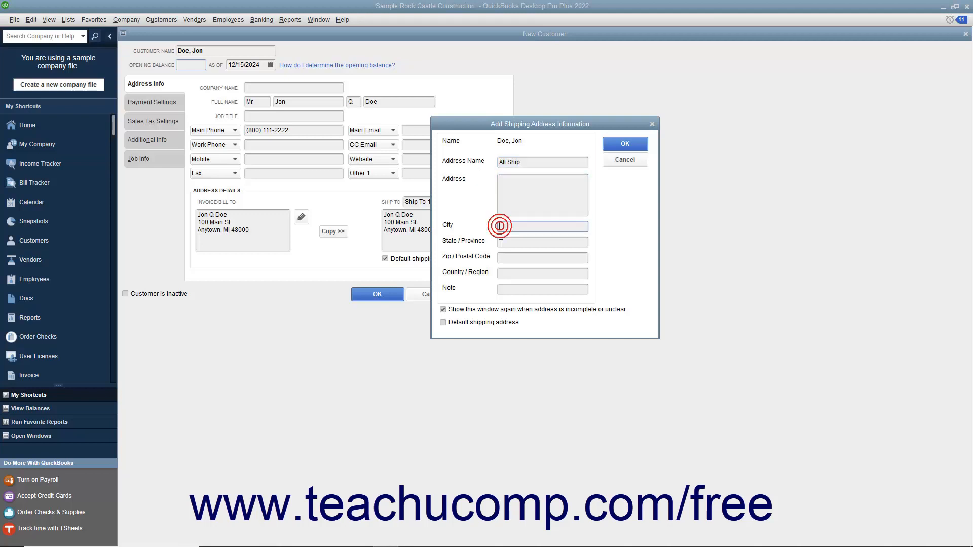
click(501, 243)
click(499, 258)
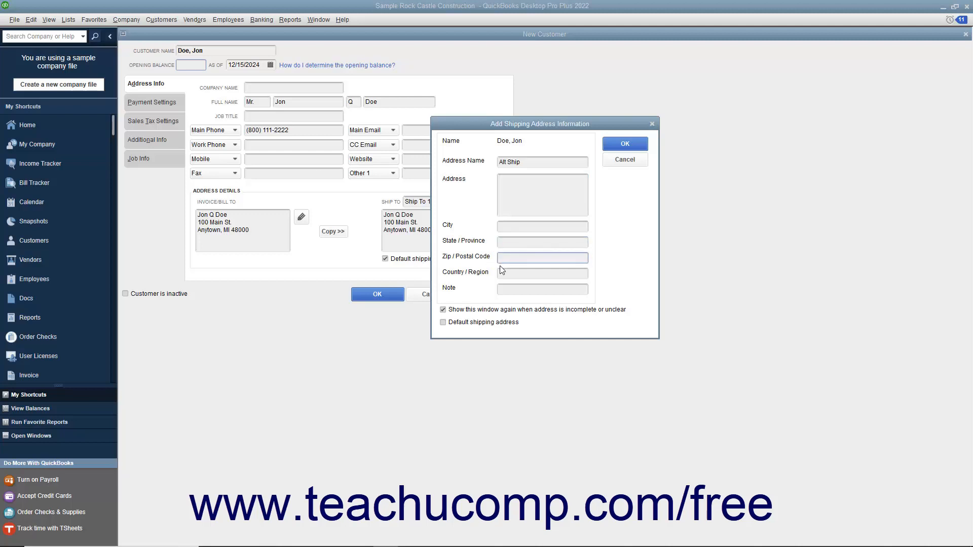
click(504, 182)
click(611, 147)
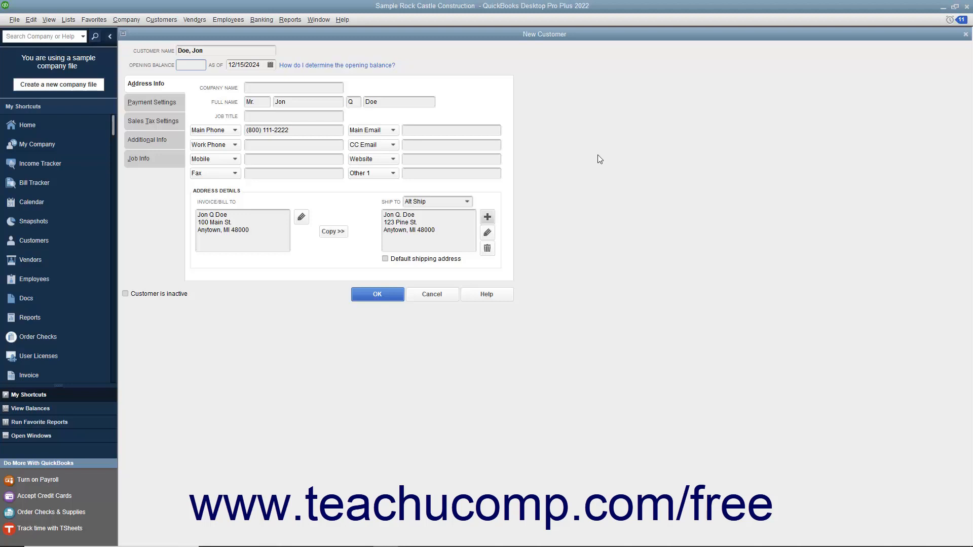
Switch between the two shipping addresses, delete Alt Ship and select Ship To 1
click(466, 201)
click(448, 248)
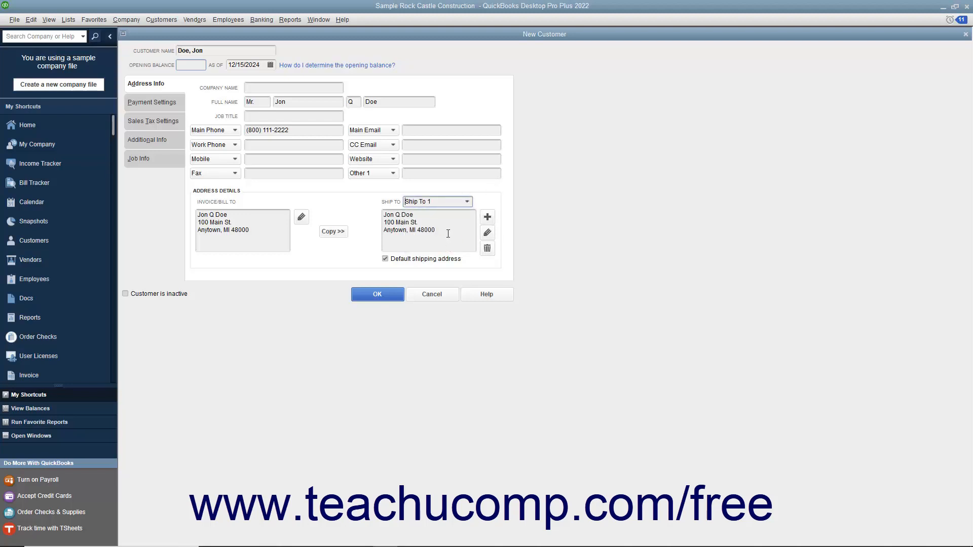
click(467, 201)
click(443, 239)
click(487, 248)
click(469, 201)
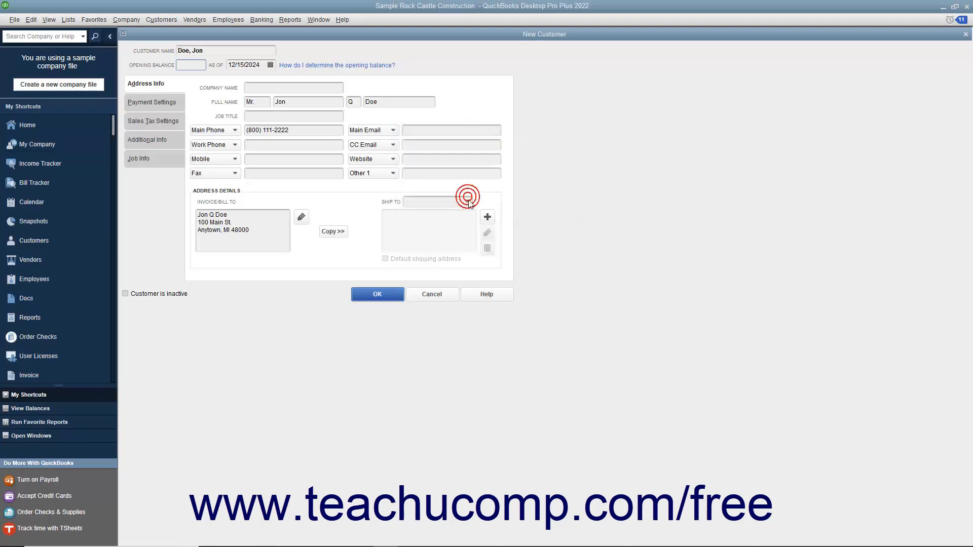
click(467, 202)
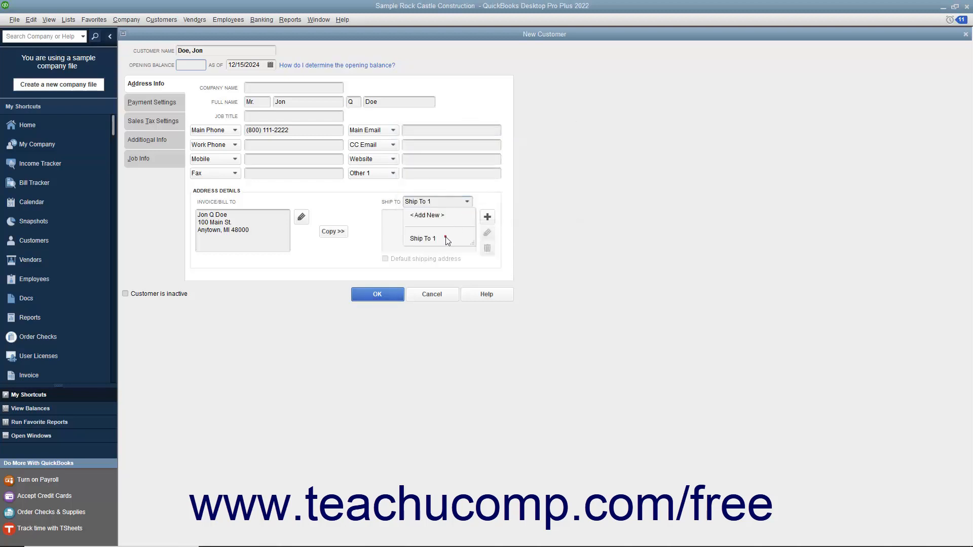
click(446, 239)
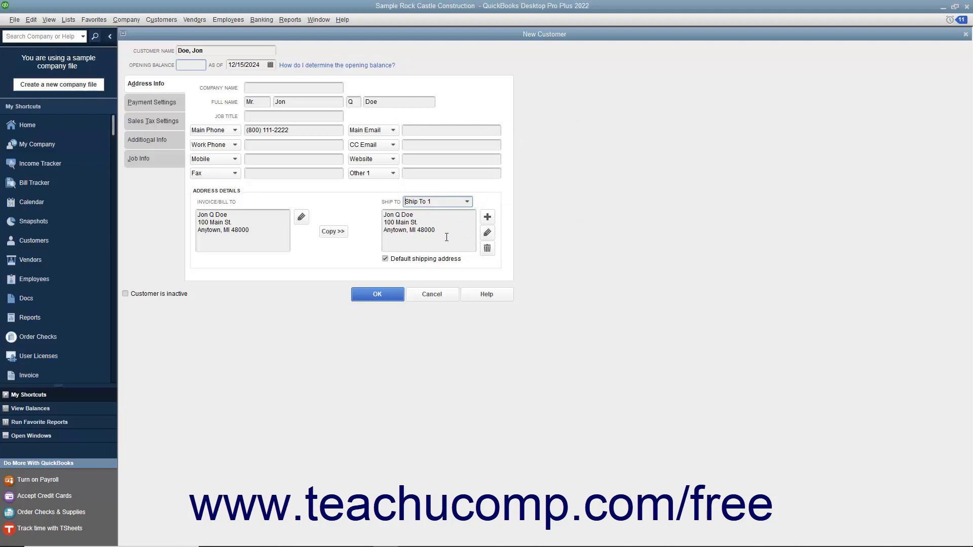
Set the customer's payment terms to Net 30 in the payment settings, leaving the account number and credit limit blank
click(156, 103)
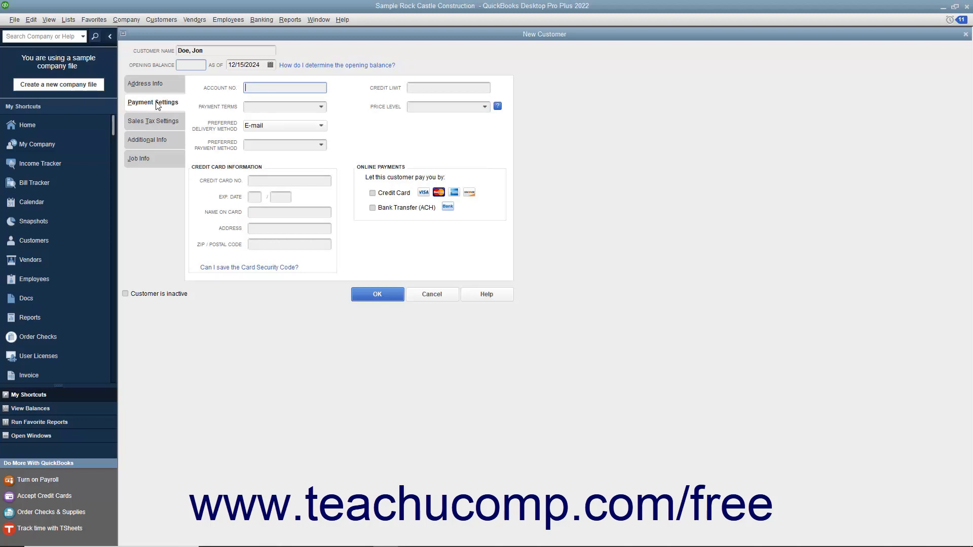
click(264, 89)
click(436, 87)
click(319, 107)
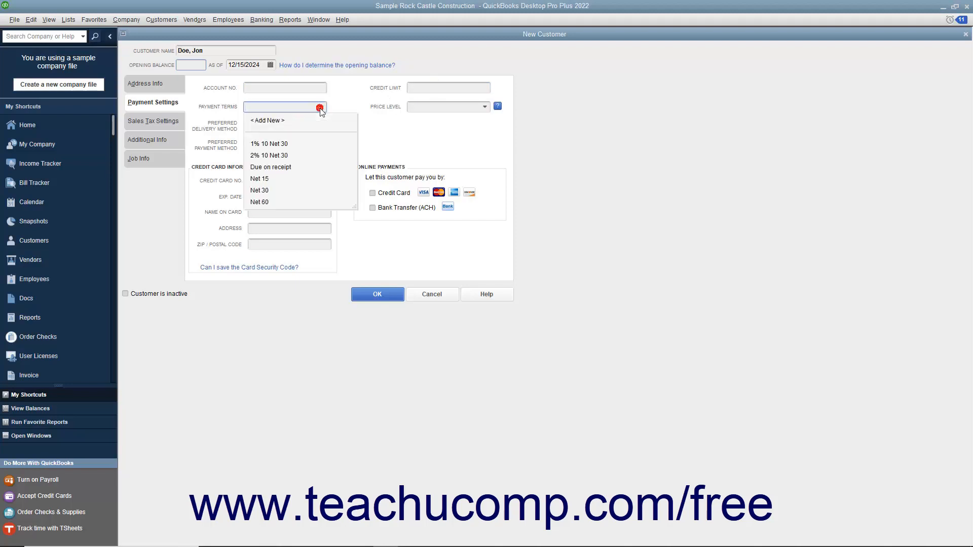
click(273, 188)
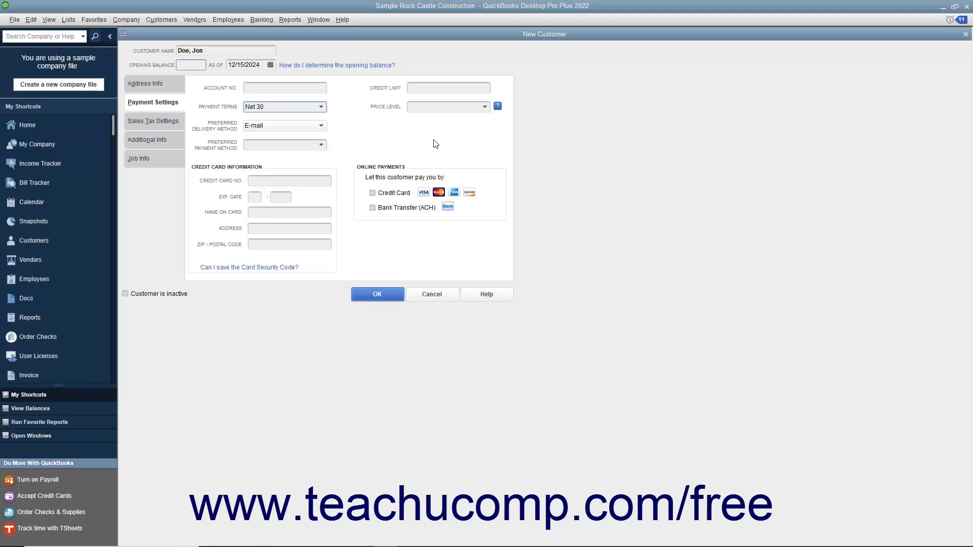
Set the preferred delivery method to Mail and the preferred payment method to Check, leaving the price level and credit card information blank
click(488, 109)
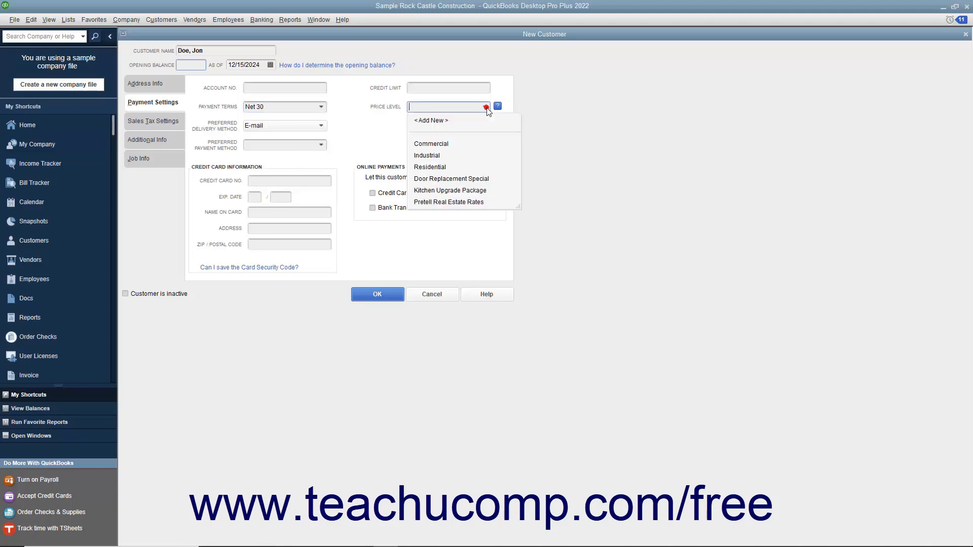
click(488, 110)
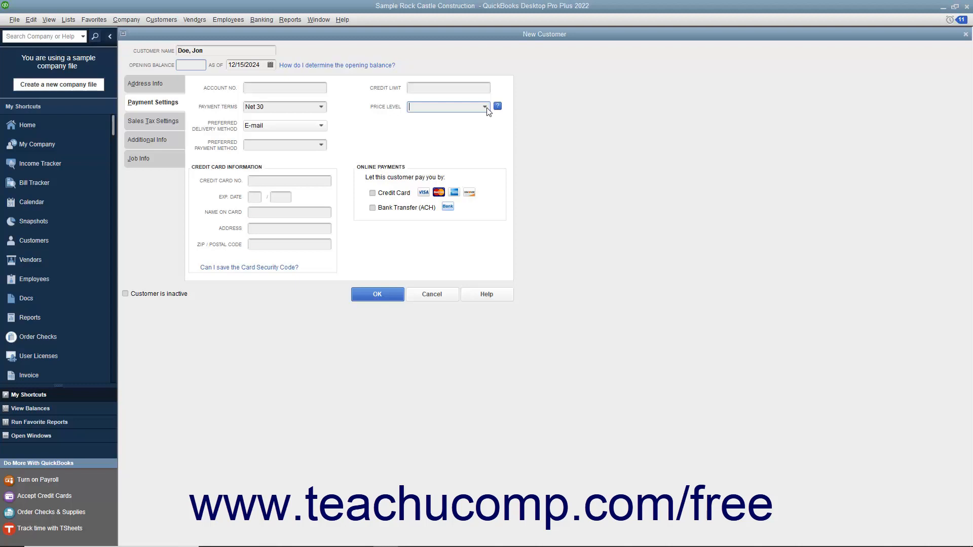
click(321, 127)
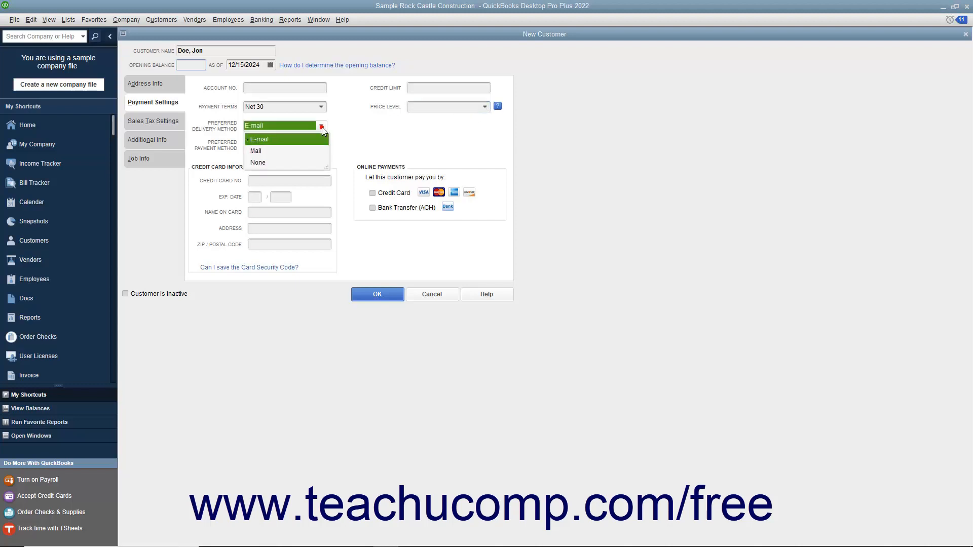
click(312, 147)
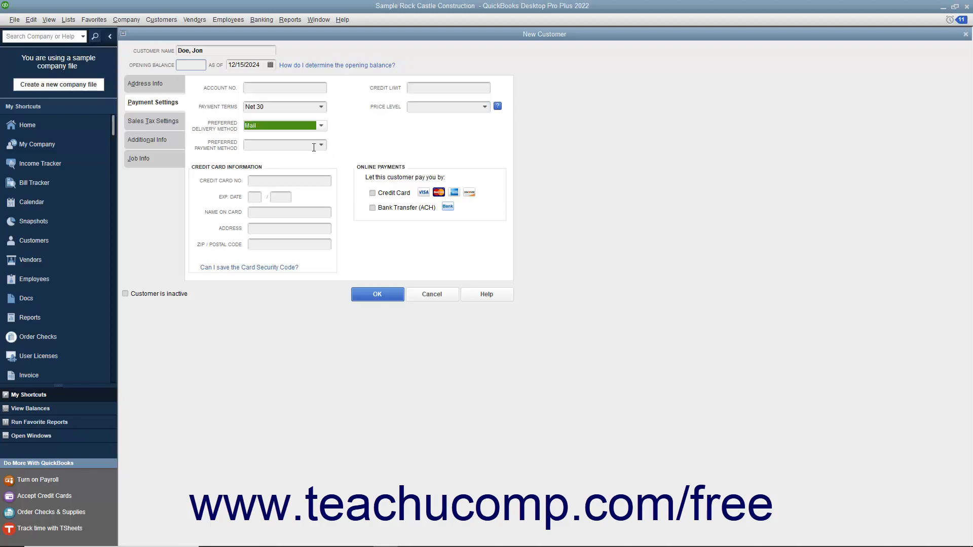
click(322, 146)
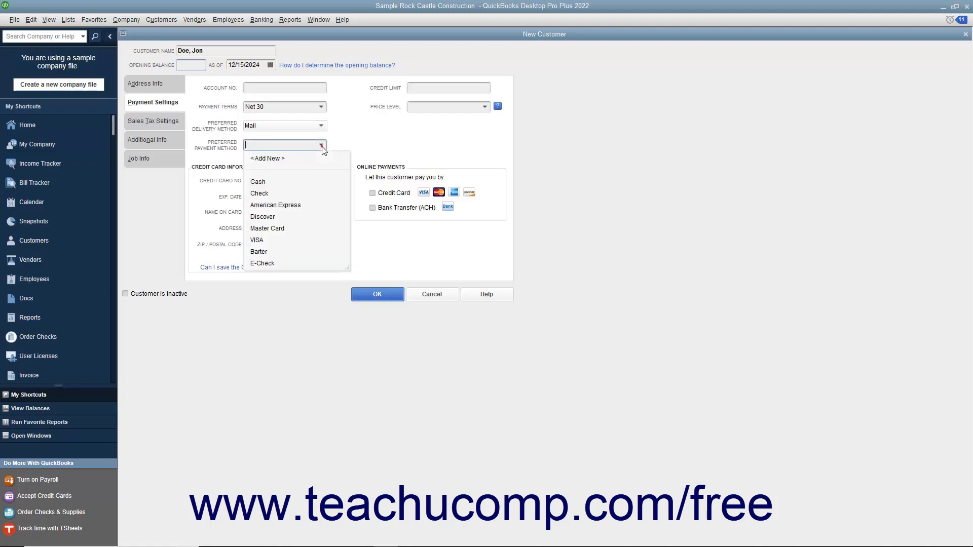
click(260, 194)
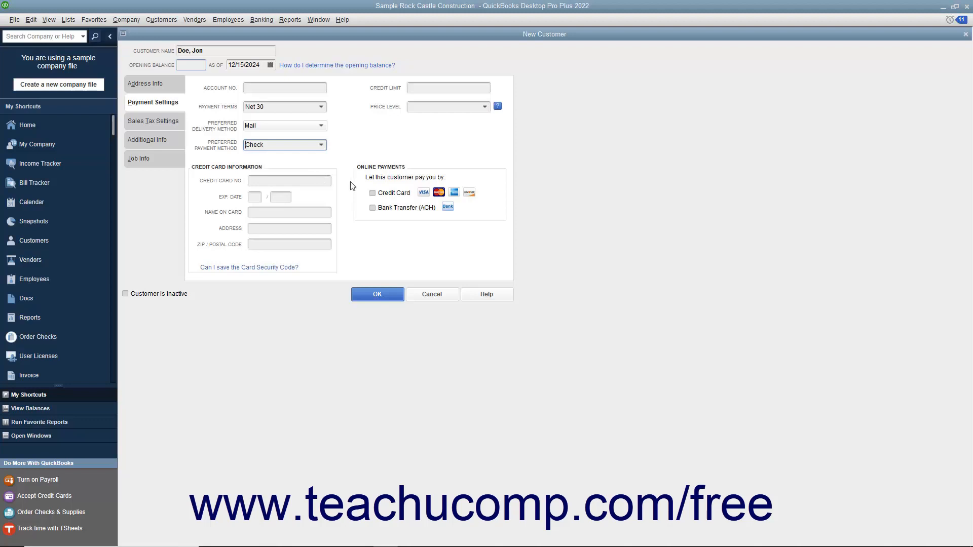
click(373, 193)
click(498, 179)
click(291, 182)
In the sales tax settings, set the tax code to Non and clear the tax item, leaving the resale number blank
click(172, 123)
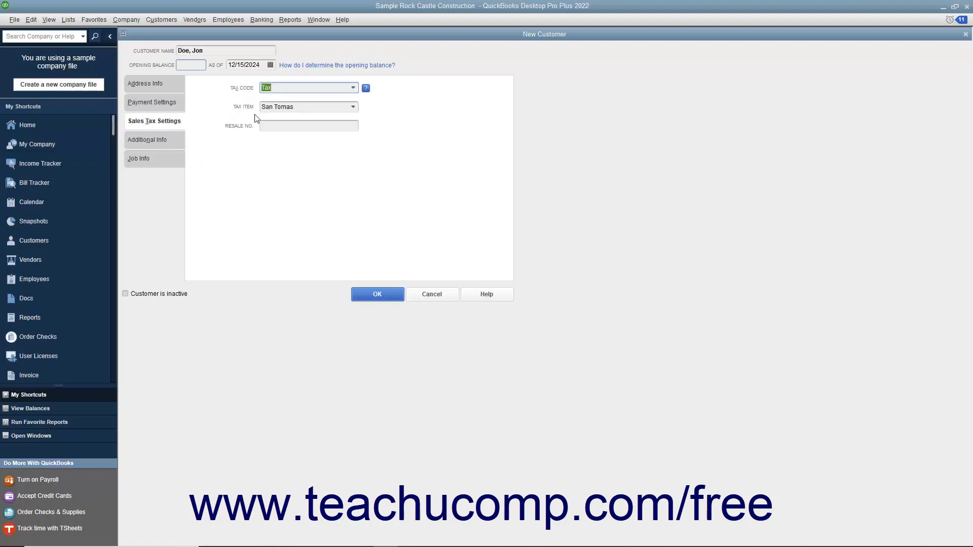
click(353, 89)
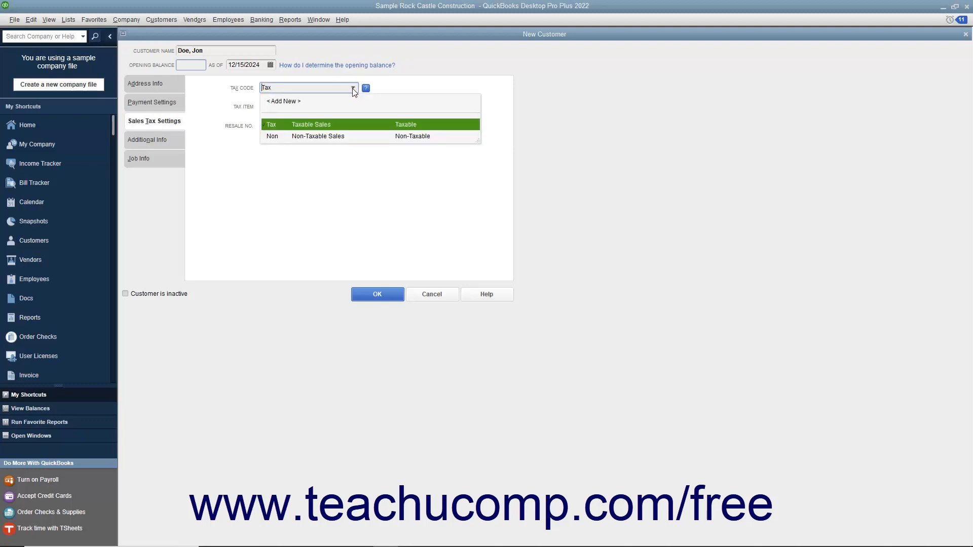
click(345, 122)
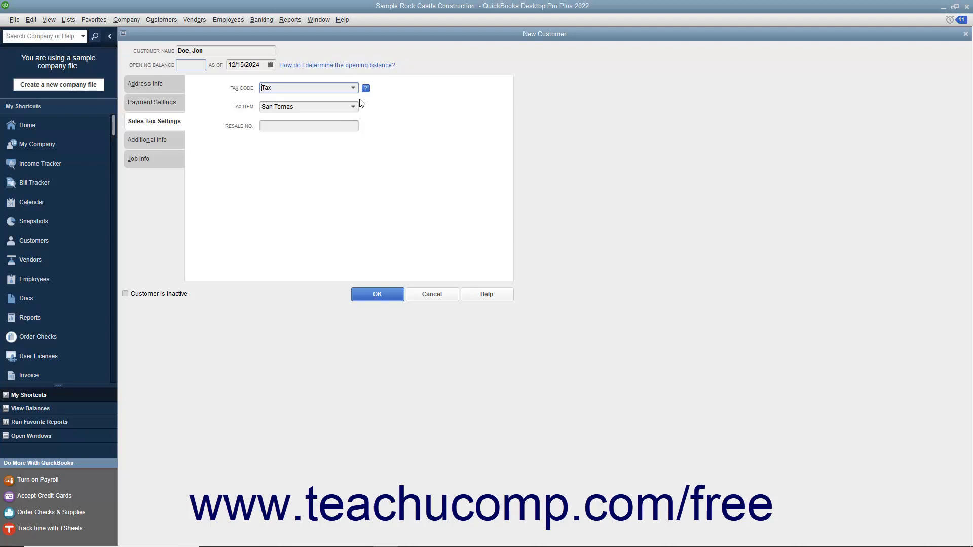
click(353, 107)
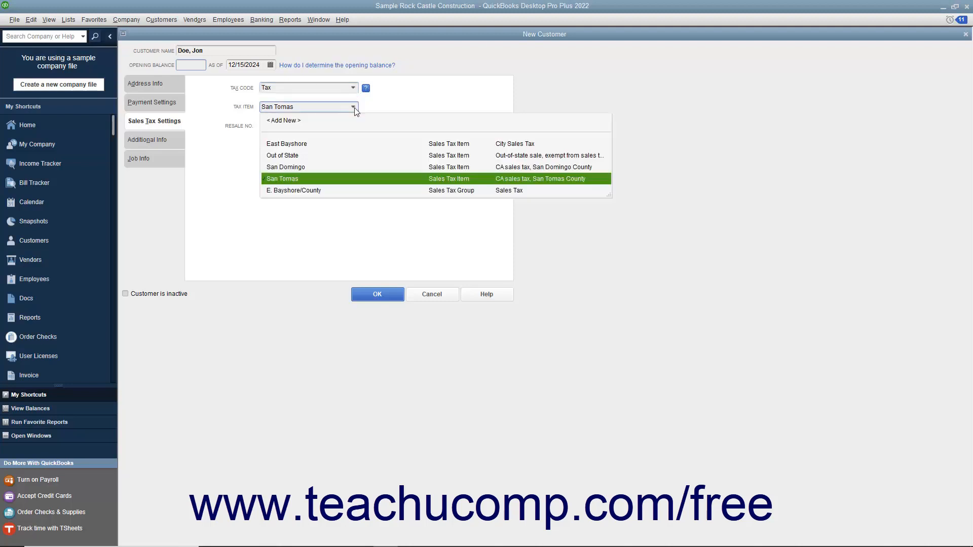
click(353, 107)
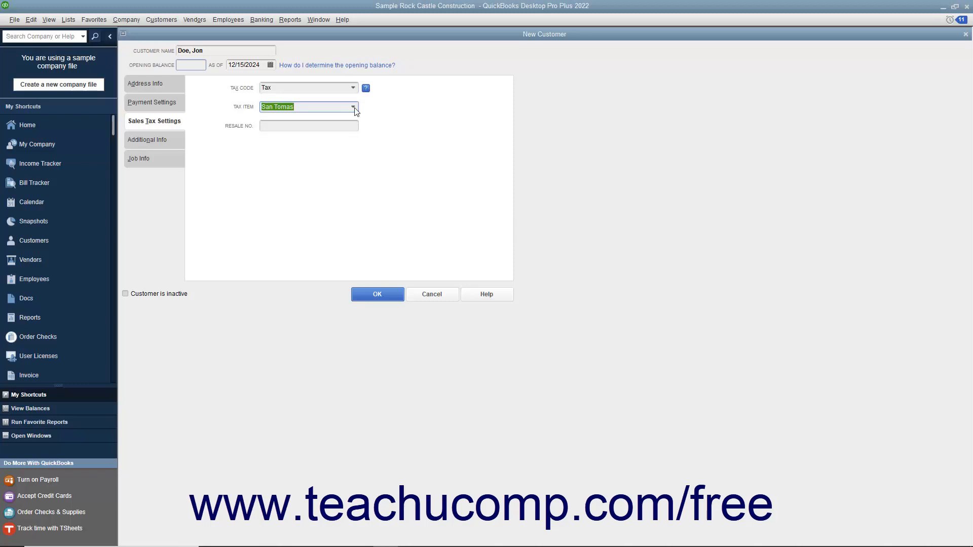
key(Delete)
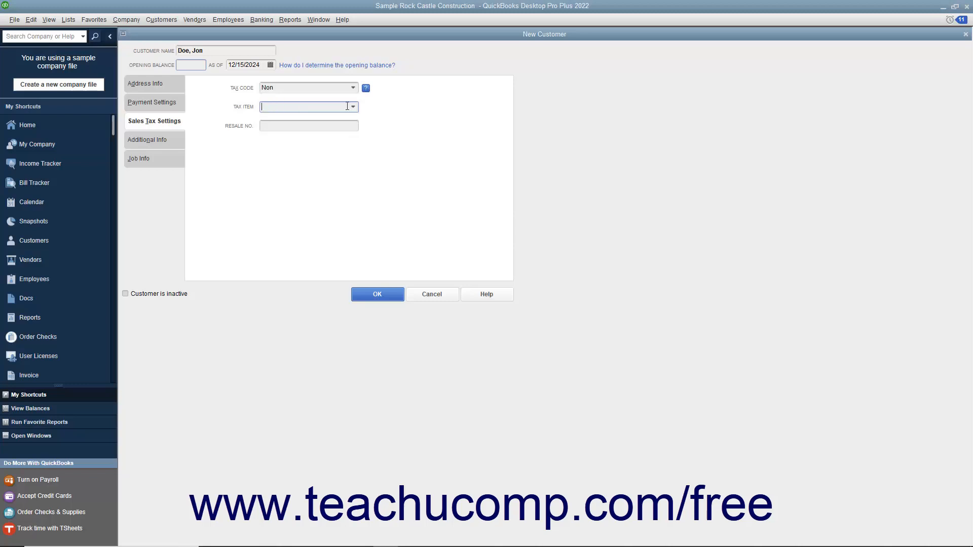
key(Tab)
click(293, 125)
Review the customer type, rep and custom fields in the additional info, leave them blank, and save the new customer
click(167, 142)
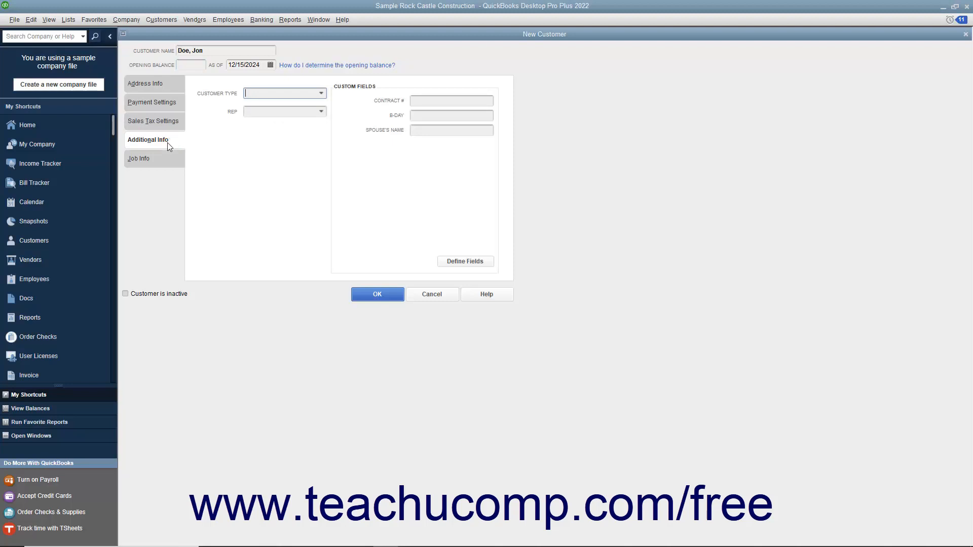
click(321, 94)
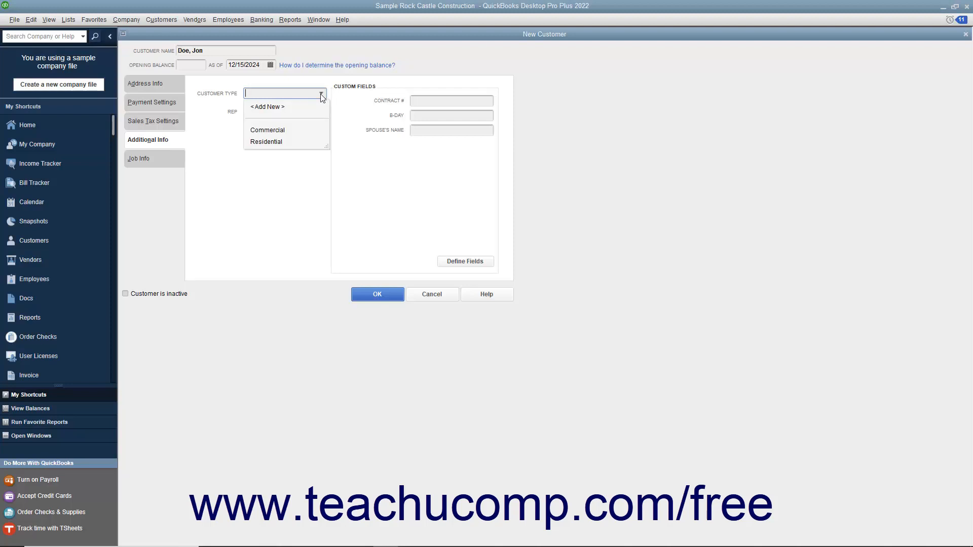
click(321, 94)
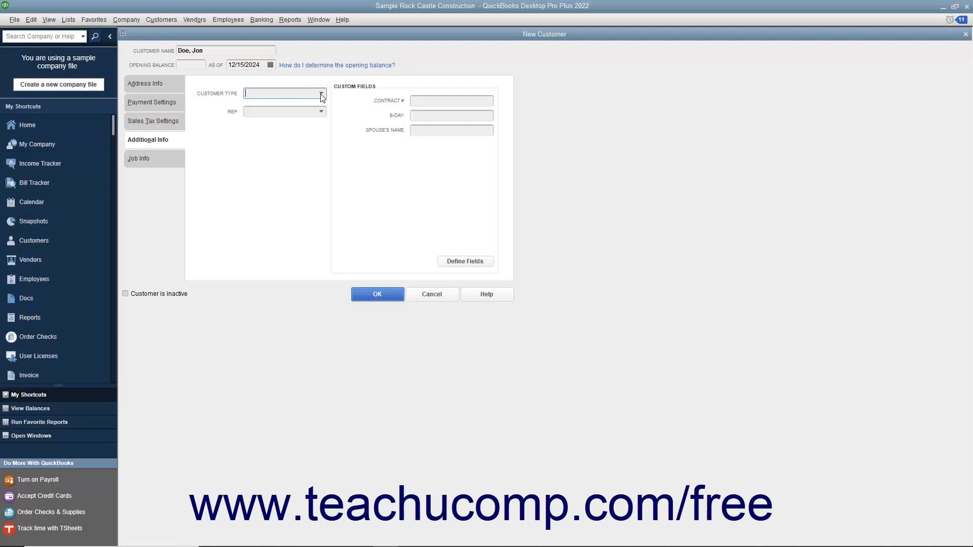
click(320, 108)
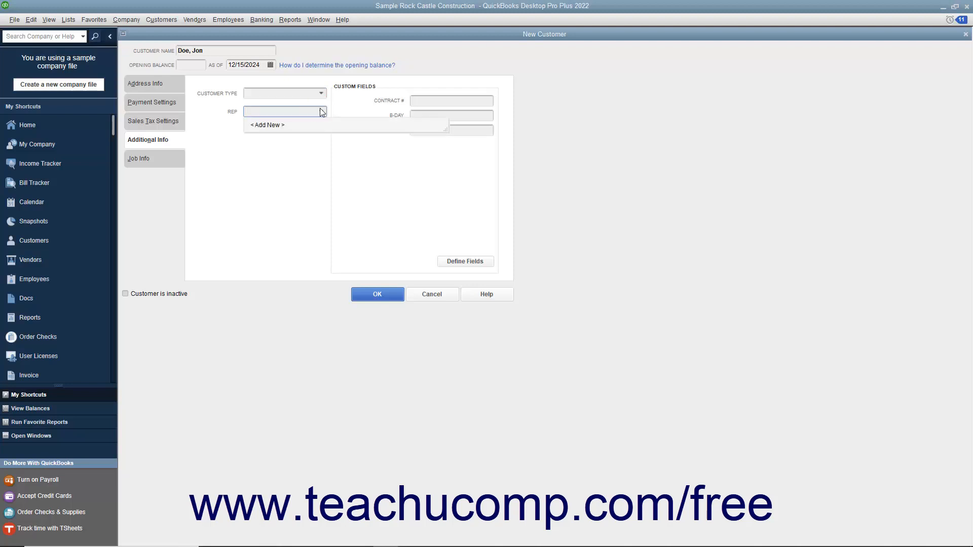
click(321, 111)
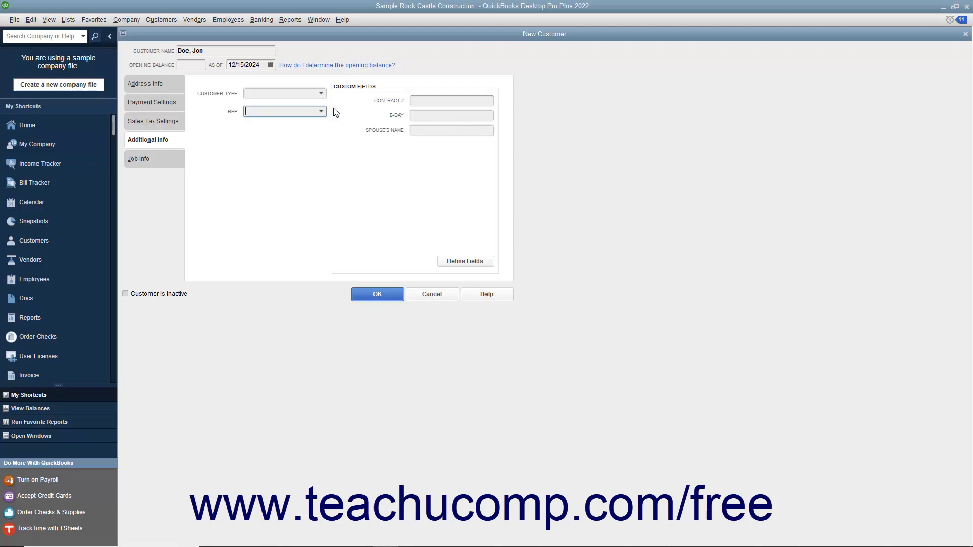
click(416, 100)
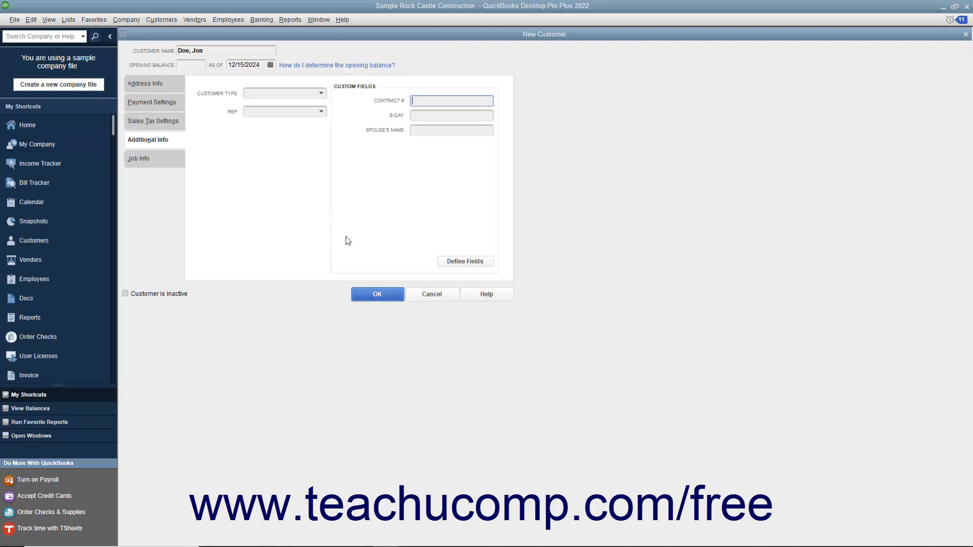
click(365, 295)
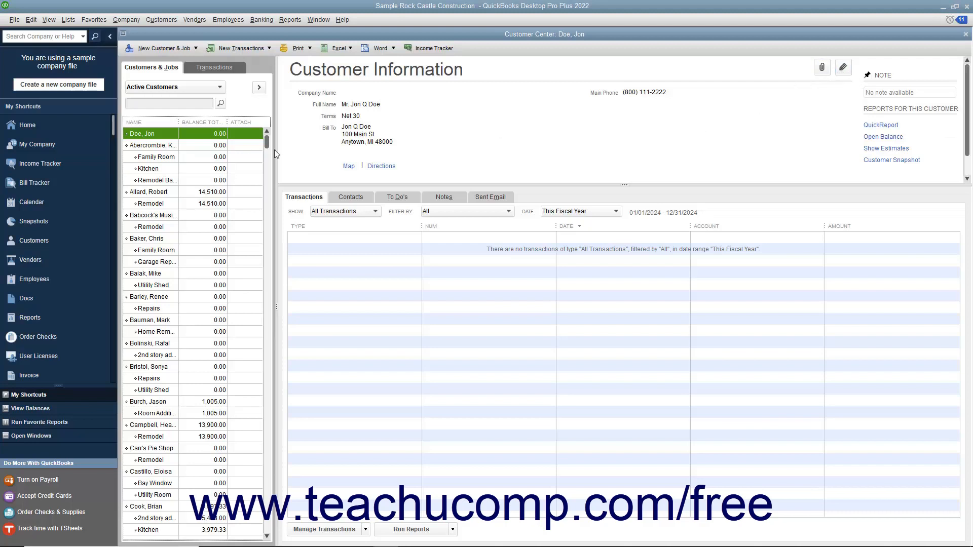
Edit the new customer's record, changing the last digit of the main phone number to 1, and save it
right_click(166, 135)
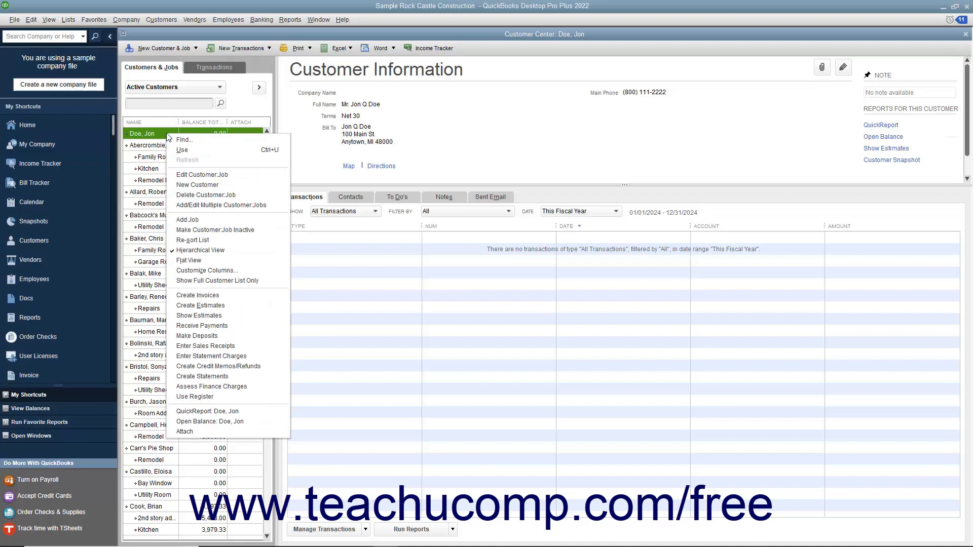
click(196, 175)
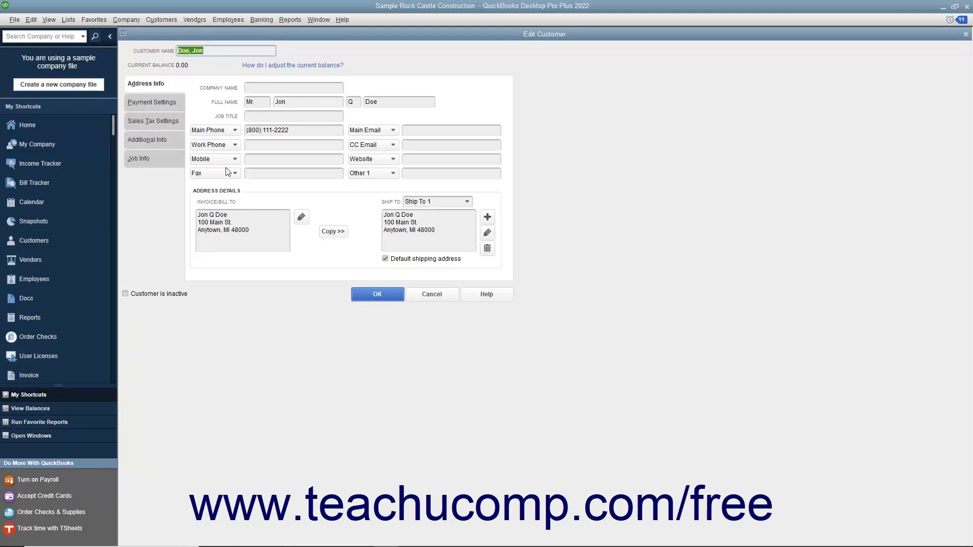
click(296, 131)
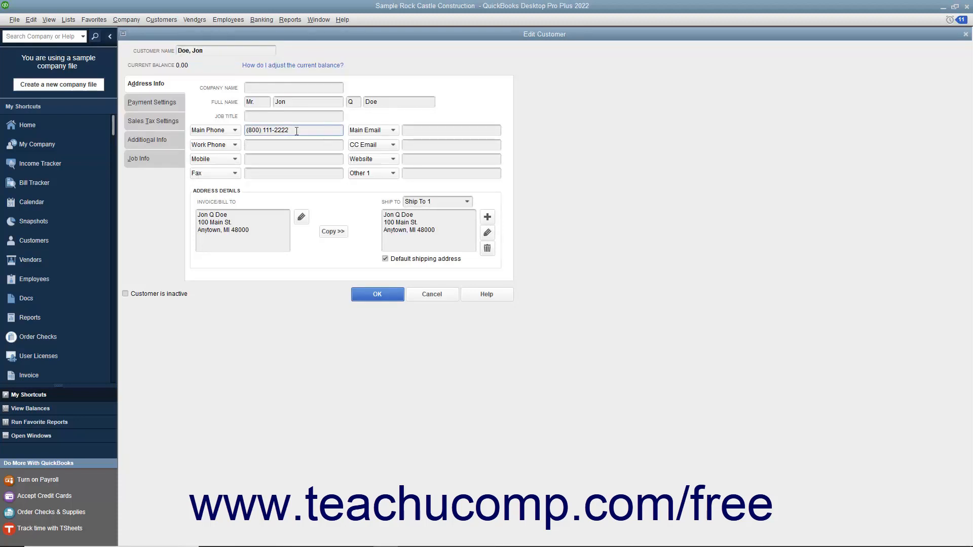
text(1)
click(382, 294)
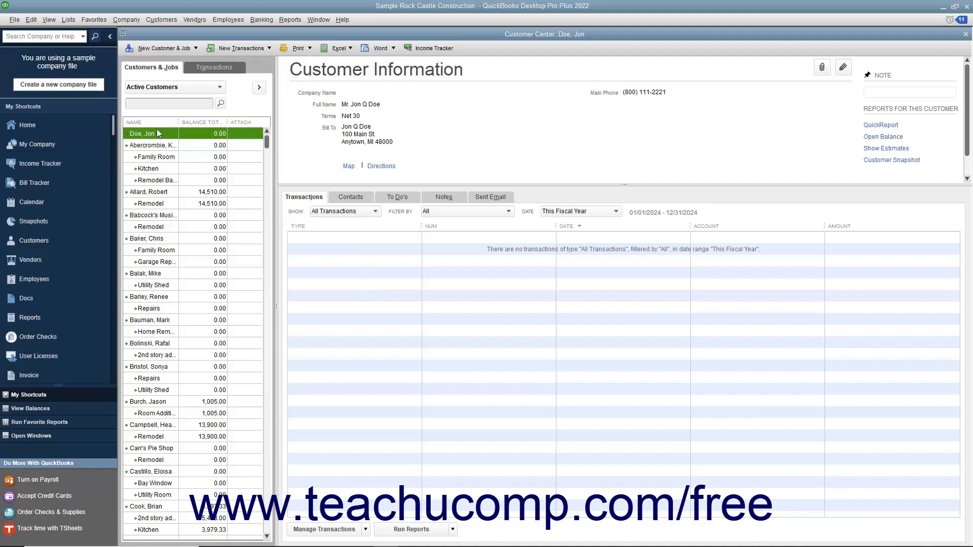
Delete the newly created customer from the Customers & Jobs list and confirm the deletion
click(30, 19)
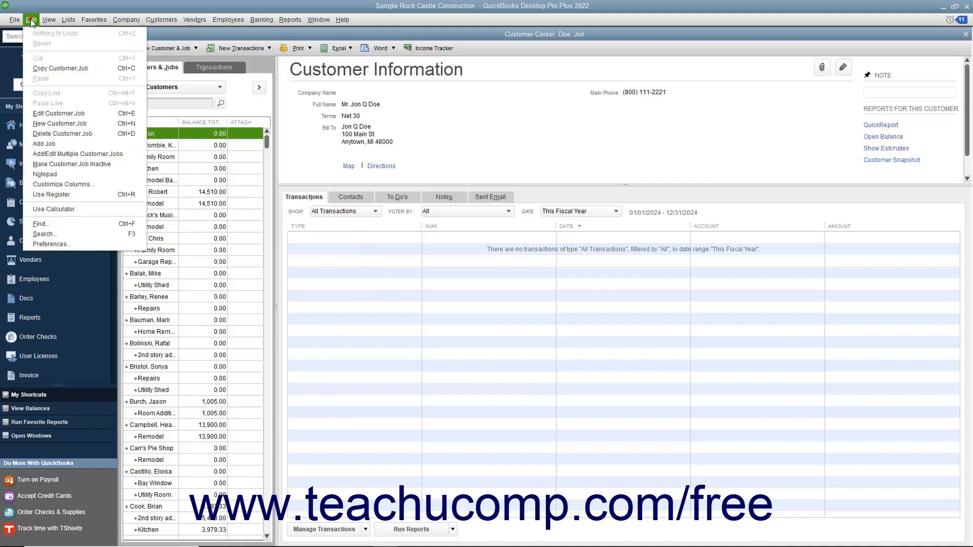
click(72, 133)
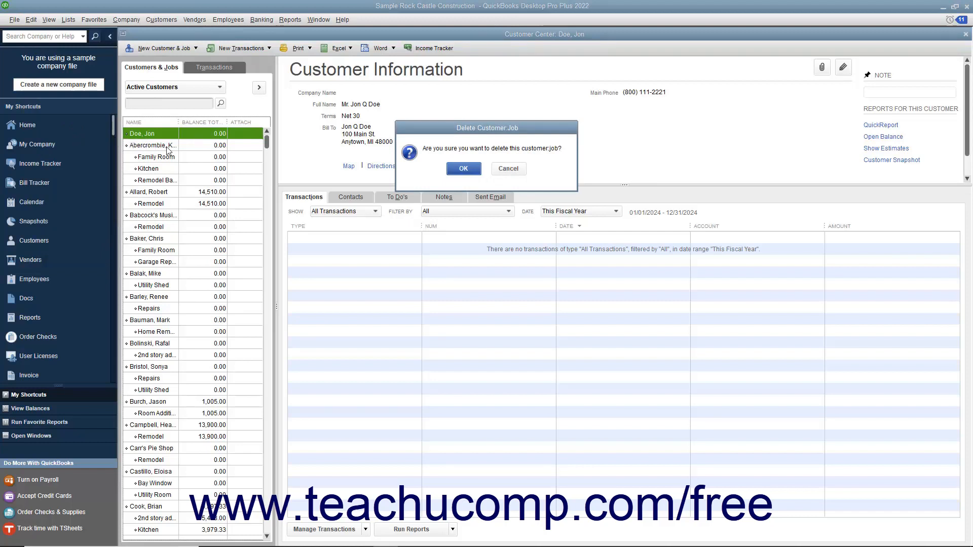
click(454, 170)
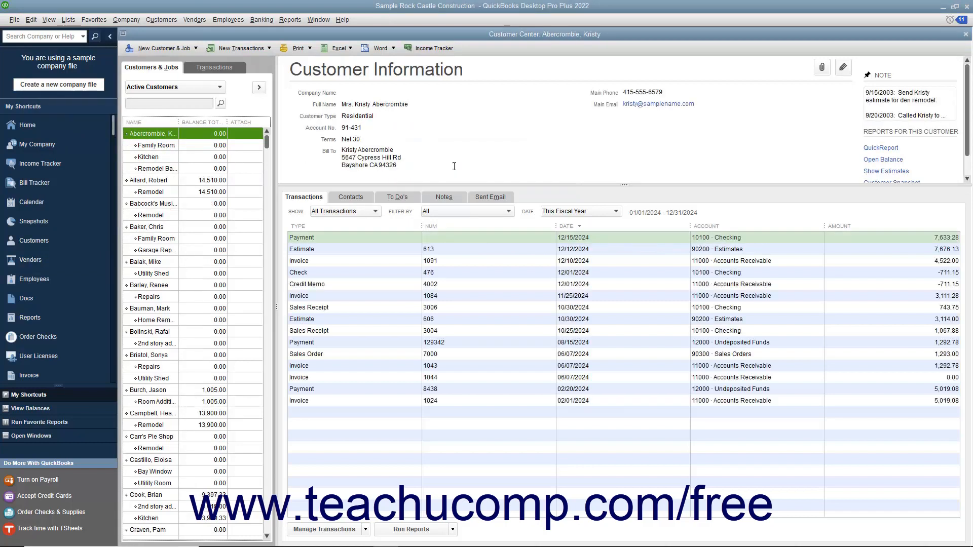